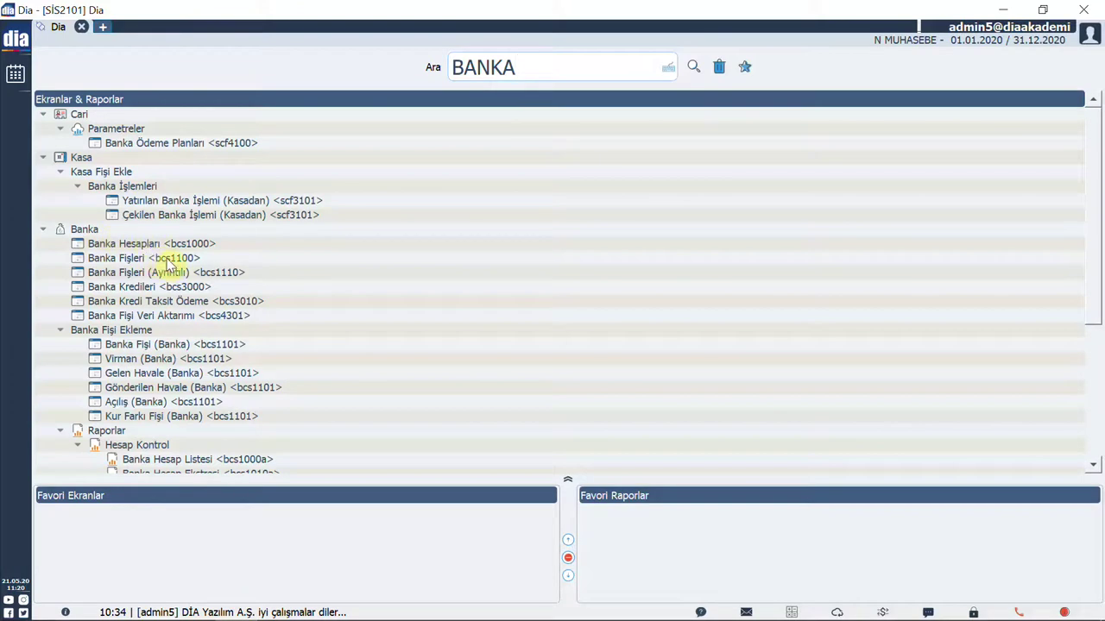
Start a new Gönderilen Havale slip from Banka Fişleri and set its date to 14.05.2020.
left_click(168, 259)
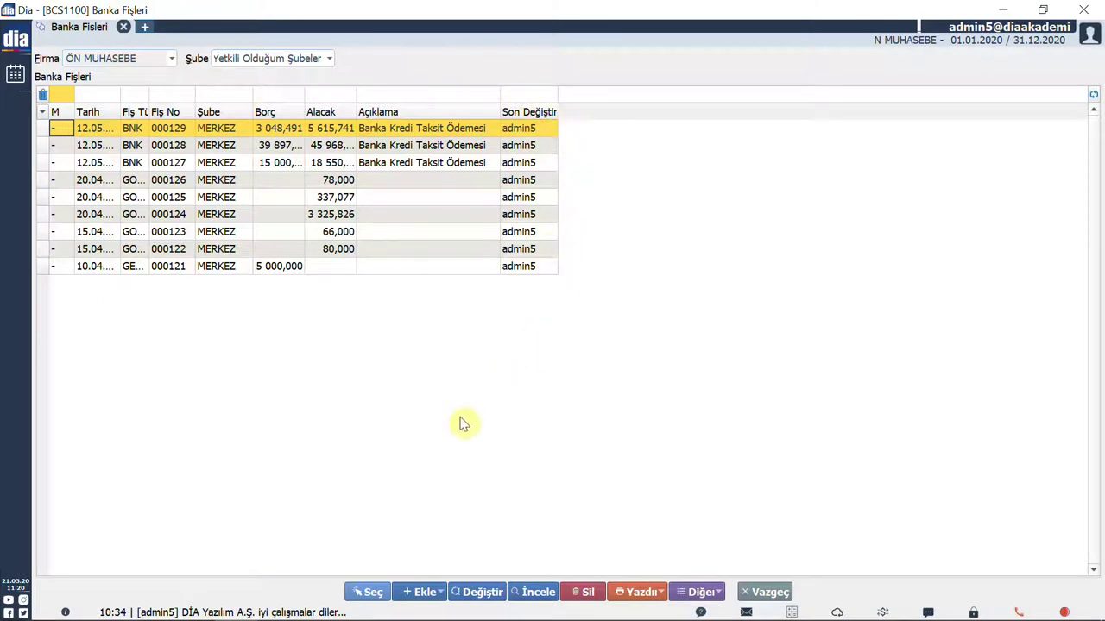
left_click(424, 593)
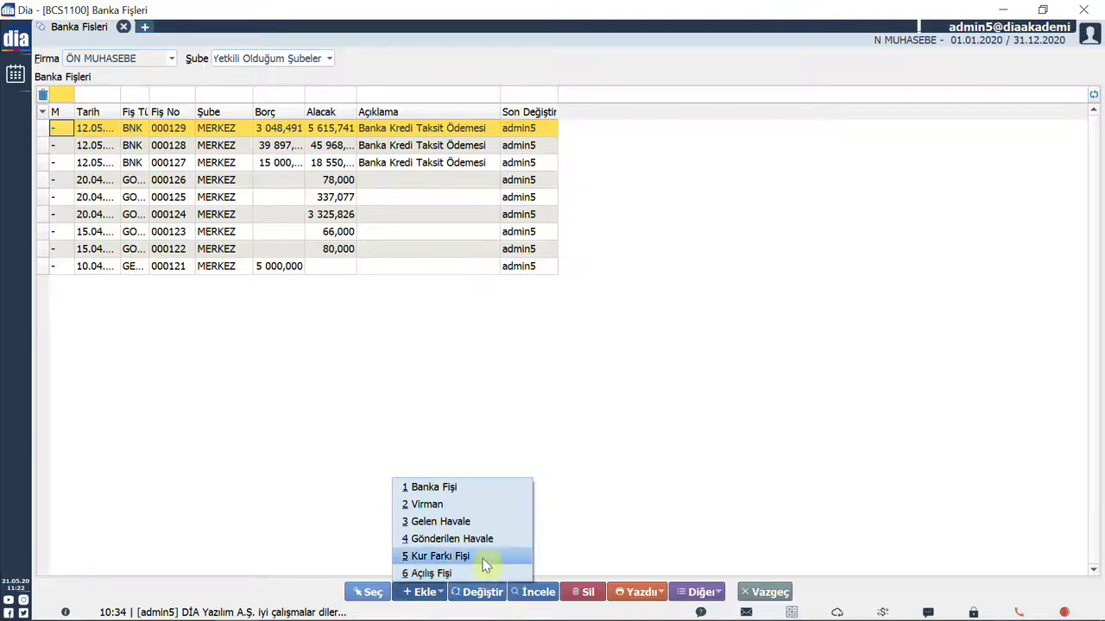
left_click(490, 538)
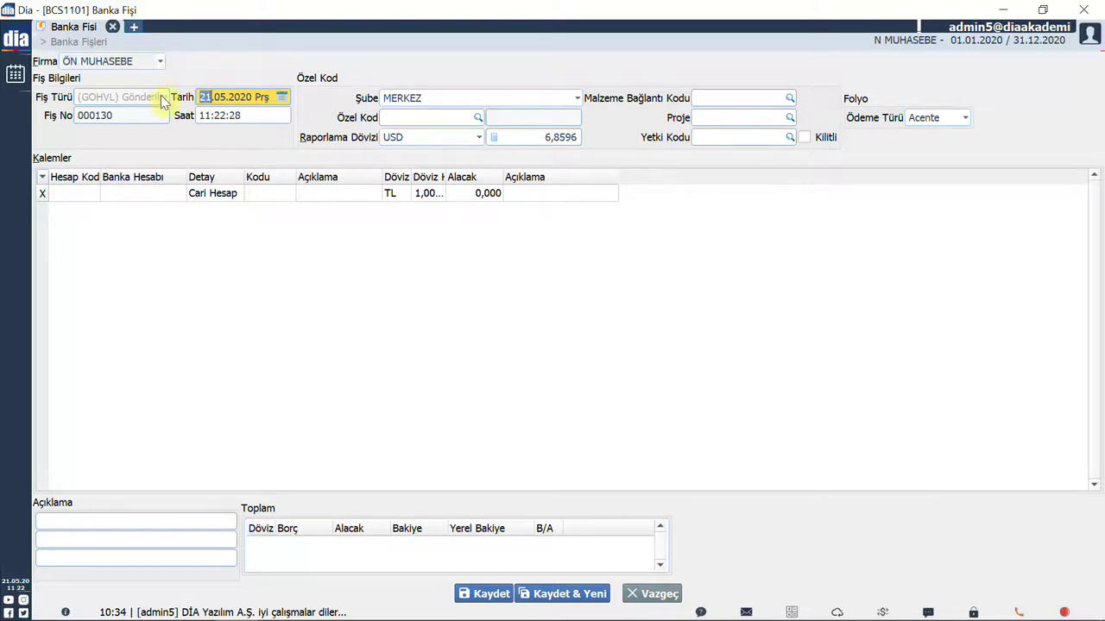
left_click(283, 97)
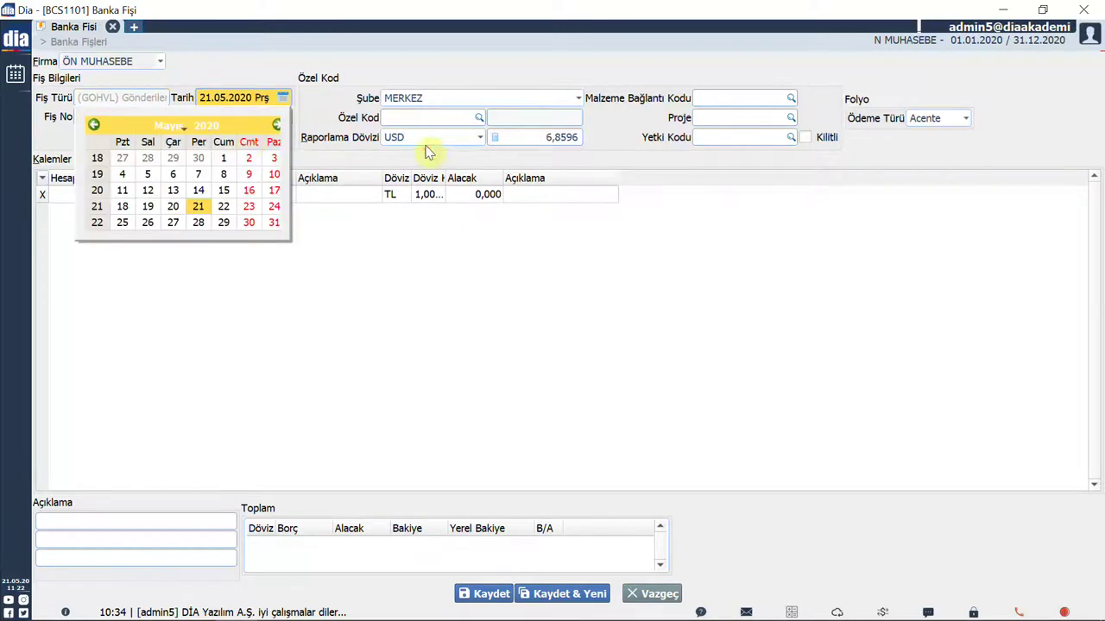
left_click(200, 191)
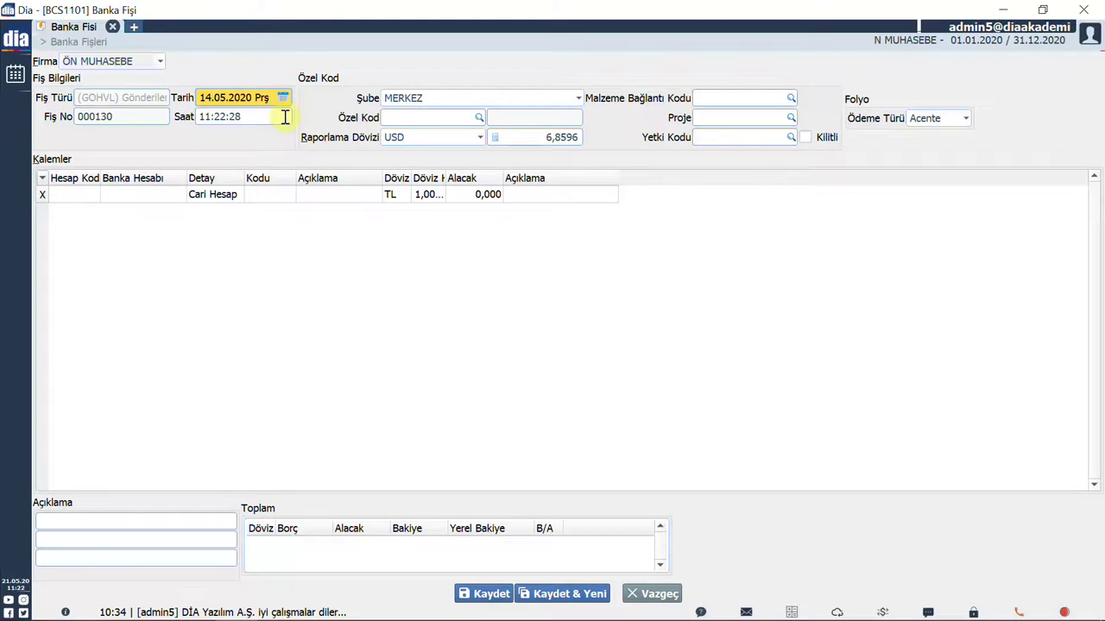
Check the options offered for Şube, Raporlama Dövizi and Ödeme Türü on the slip.
left_click(575, 99)
left_click(578, 100)
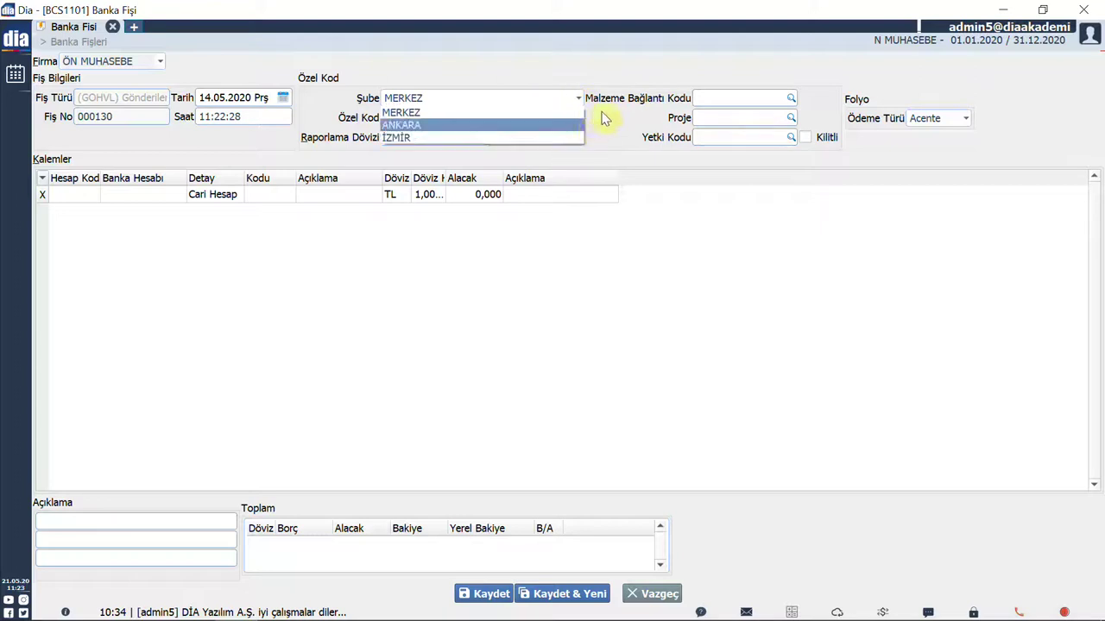
left_click(909, 174)
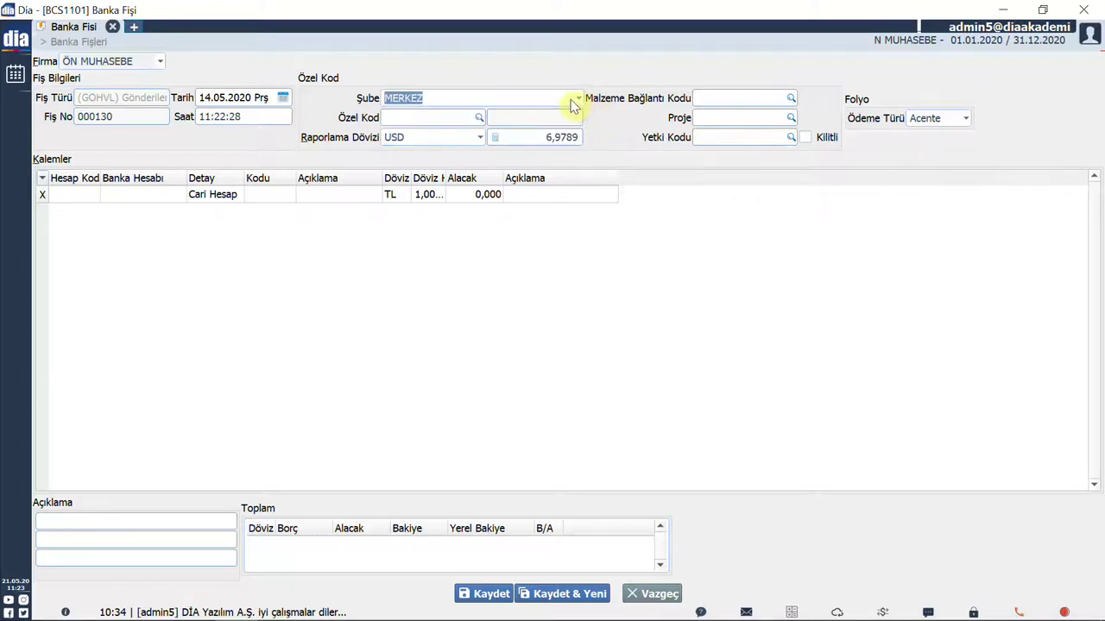
left_click(480, 138)
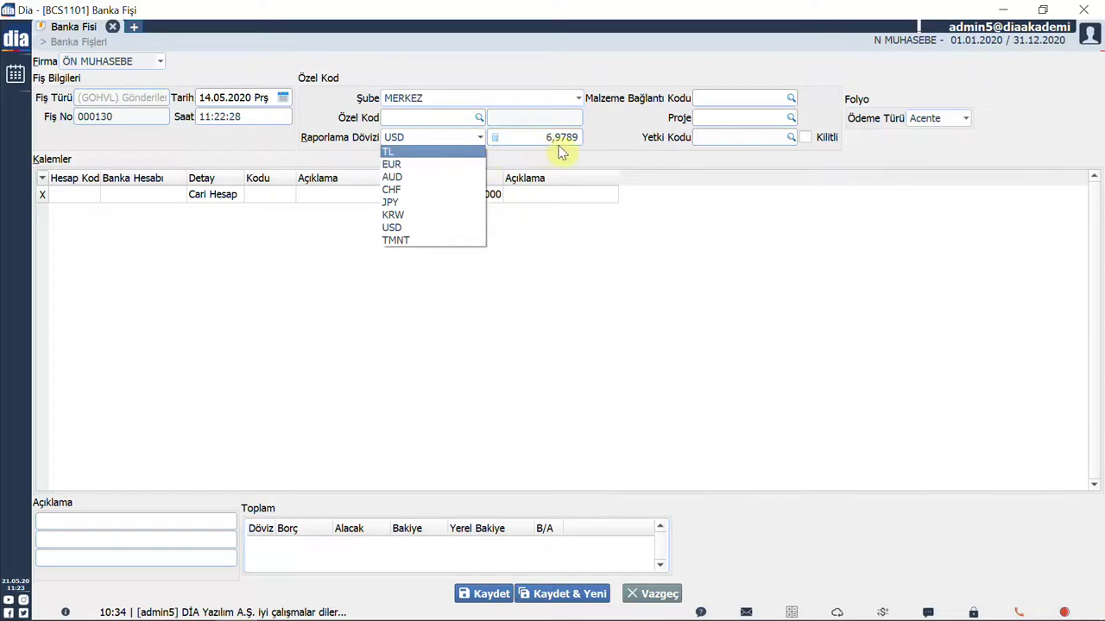
left_click(892, 213)
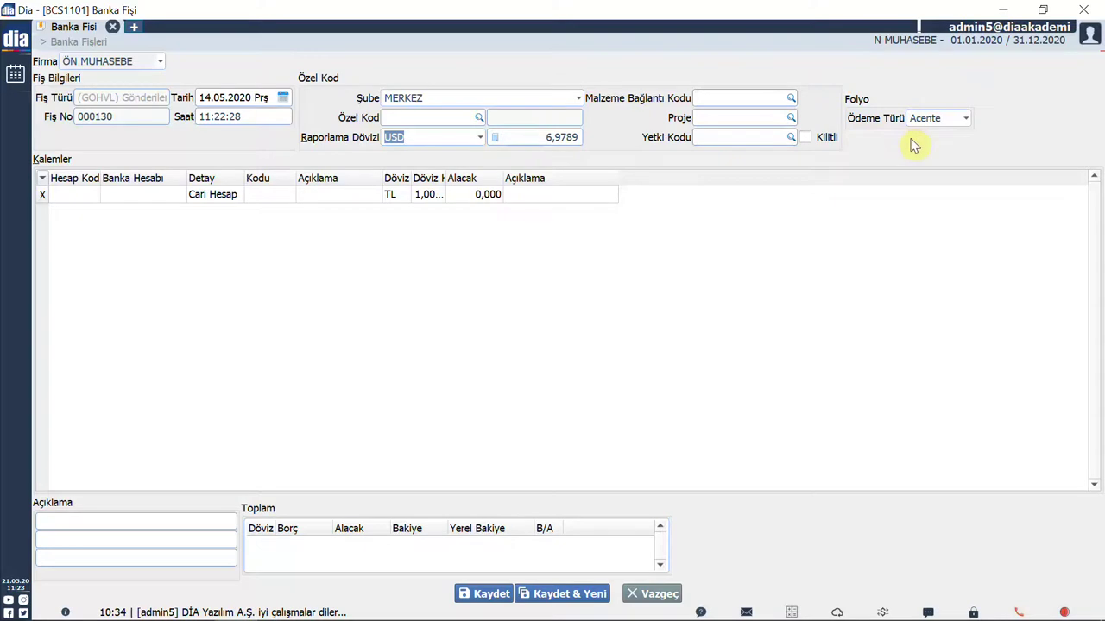
left_click(963, 120)
key("Escape")
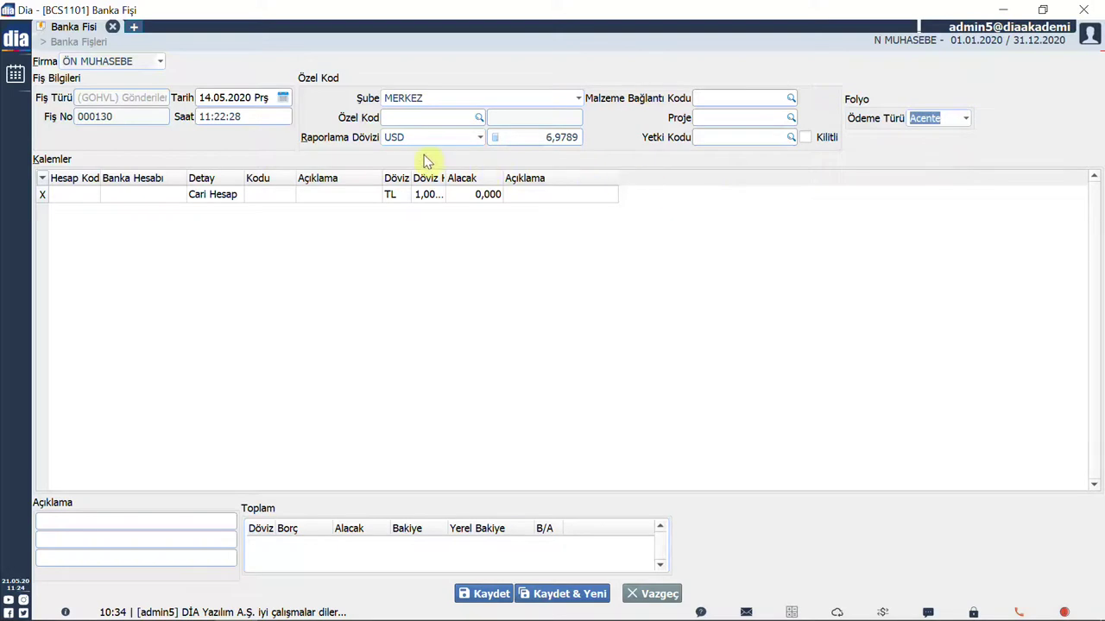
Widen the Hesap Kodu column and choose the GARANTİ ACIBADEM TL bank account for the first slip line.
left_click_drag(102, 177, 145, 178)
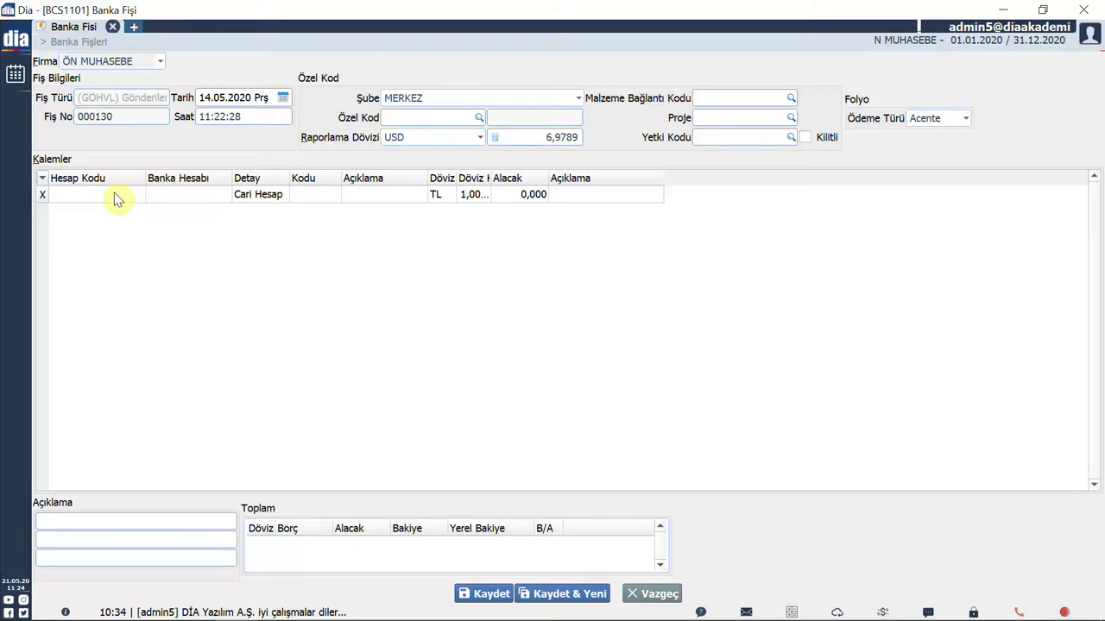
double_click(173, 291)
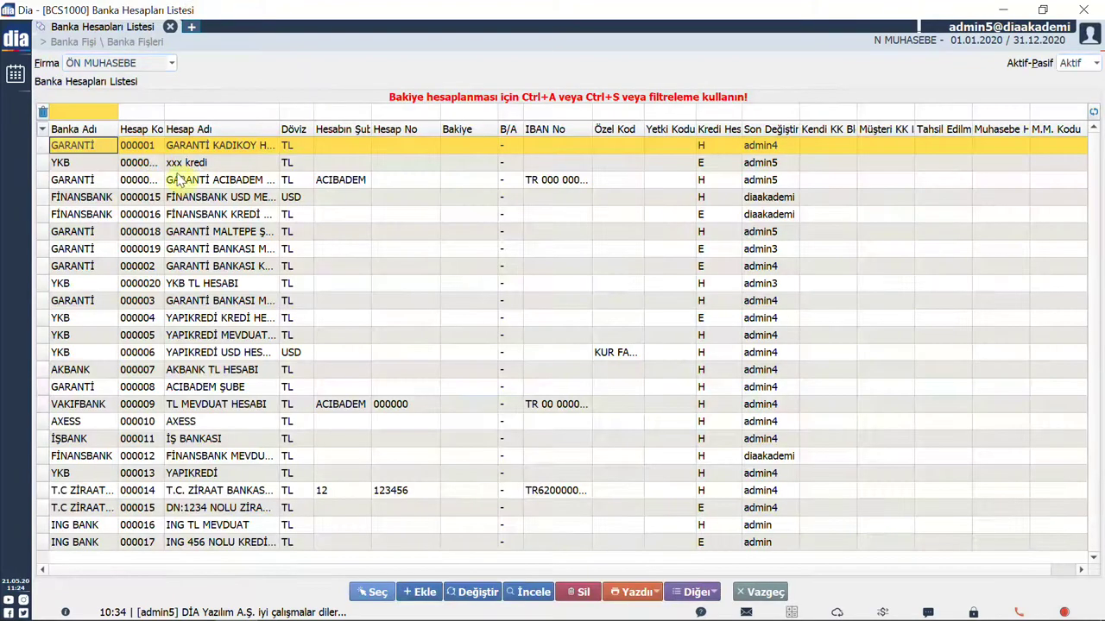
left_click(372, 592)
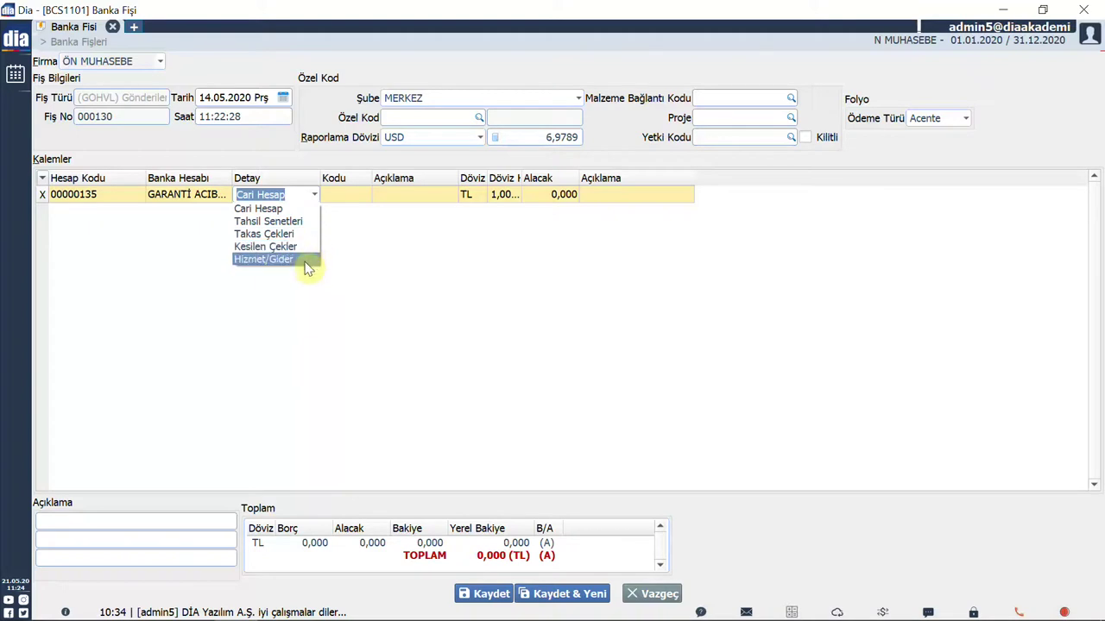
Pick the VİKO ELEKTRİK card whose code begins with VİKO as the Cari Hesap counterparty of the line.
left_click(354, 194)
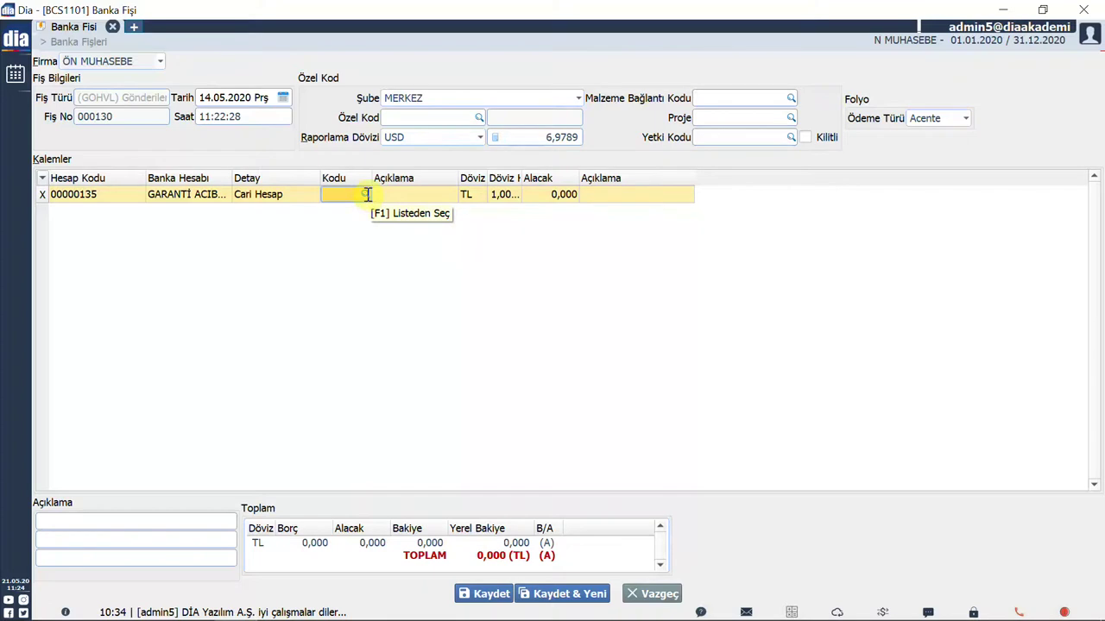
left_click(367, 194)
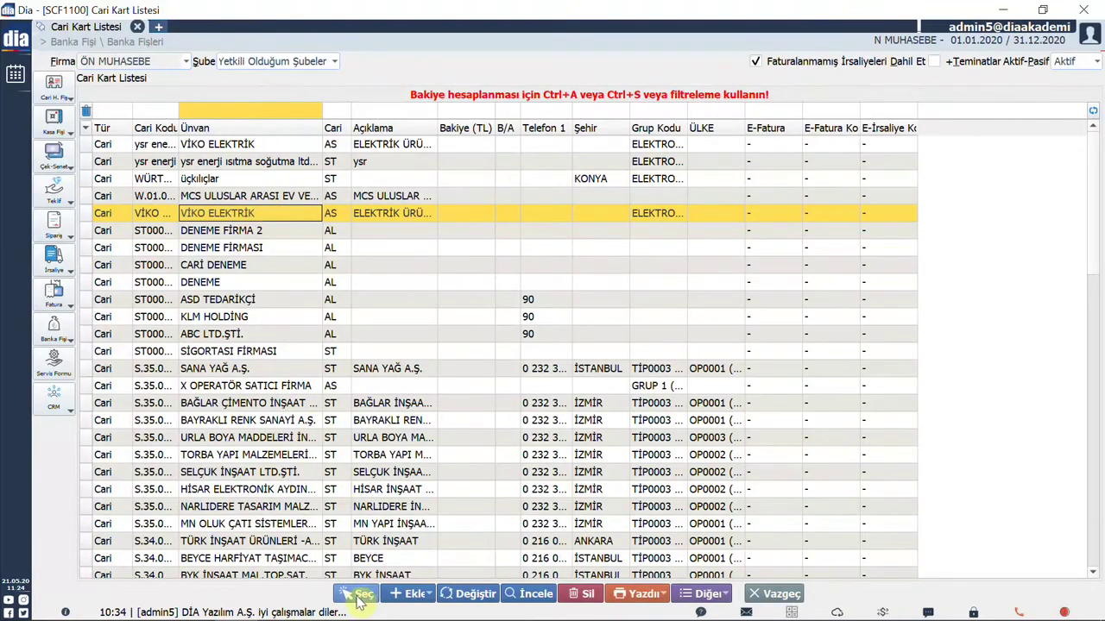
left_click(359, 595)
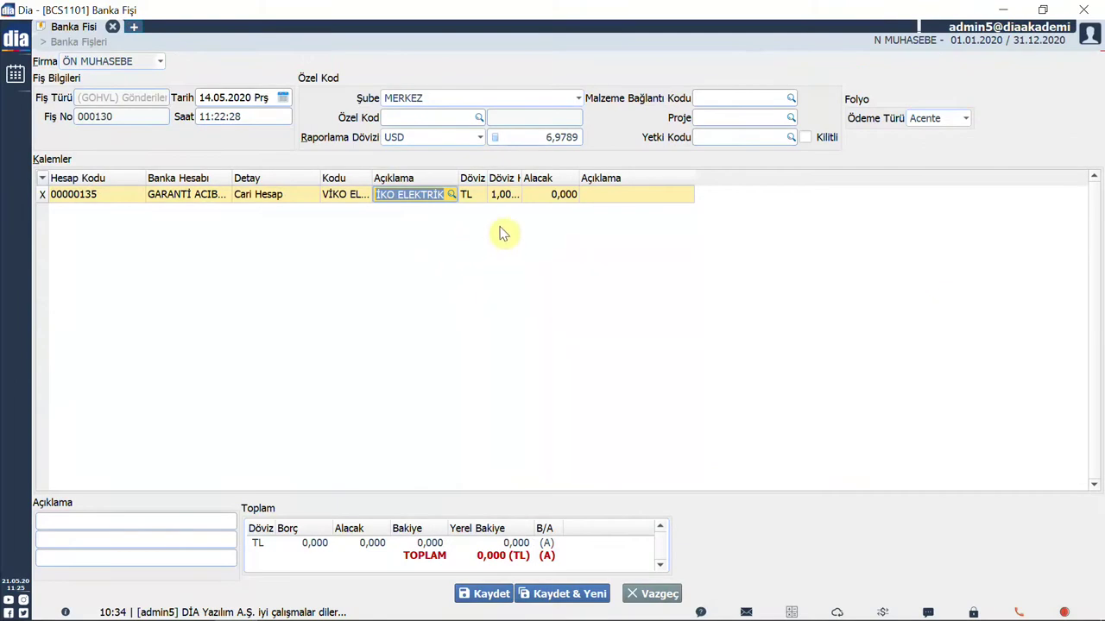
Set the line's Alacak amount to 6 000 TL and its description to GOHVL.
left_click(535, 195)
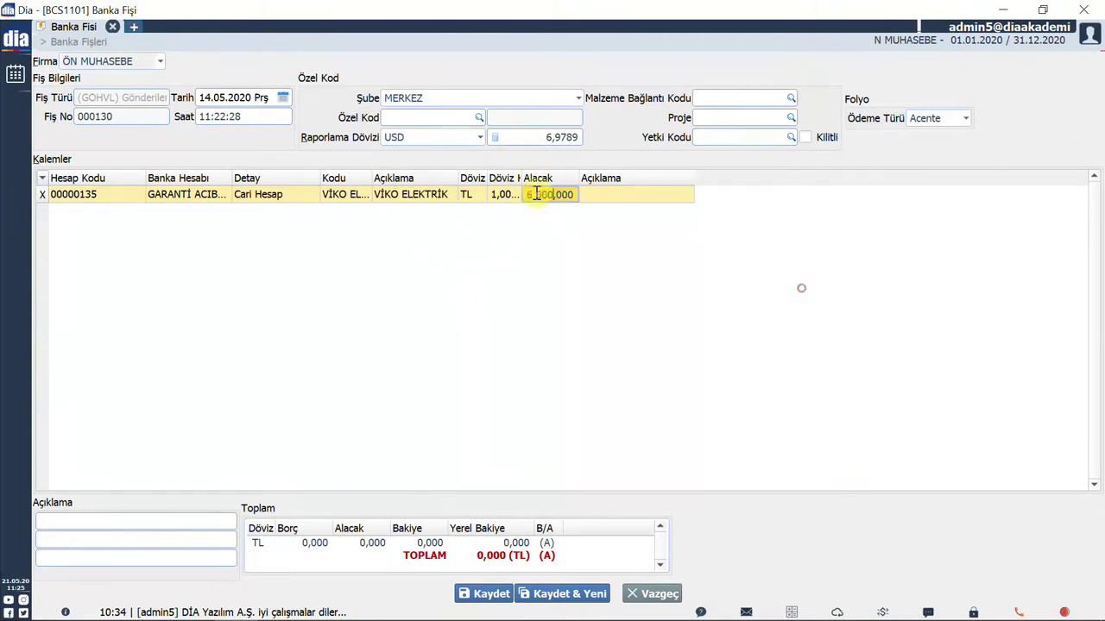
type("6000000")
key("Return")
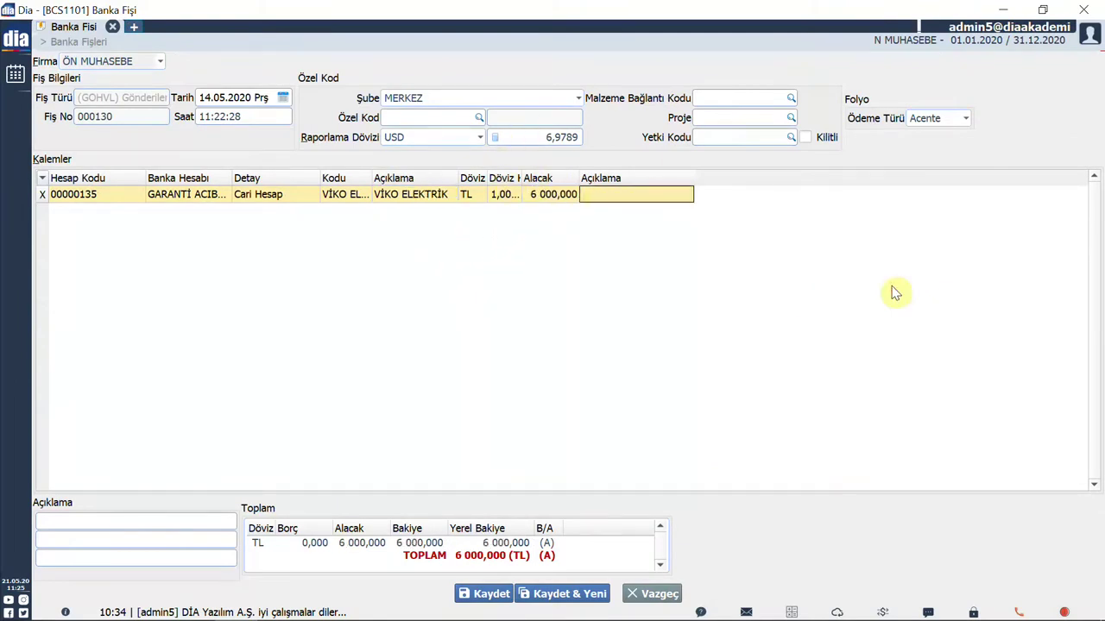
type("GOHVL")
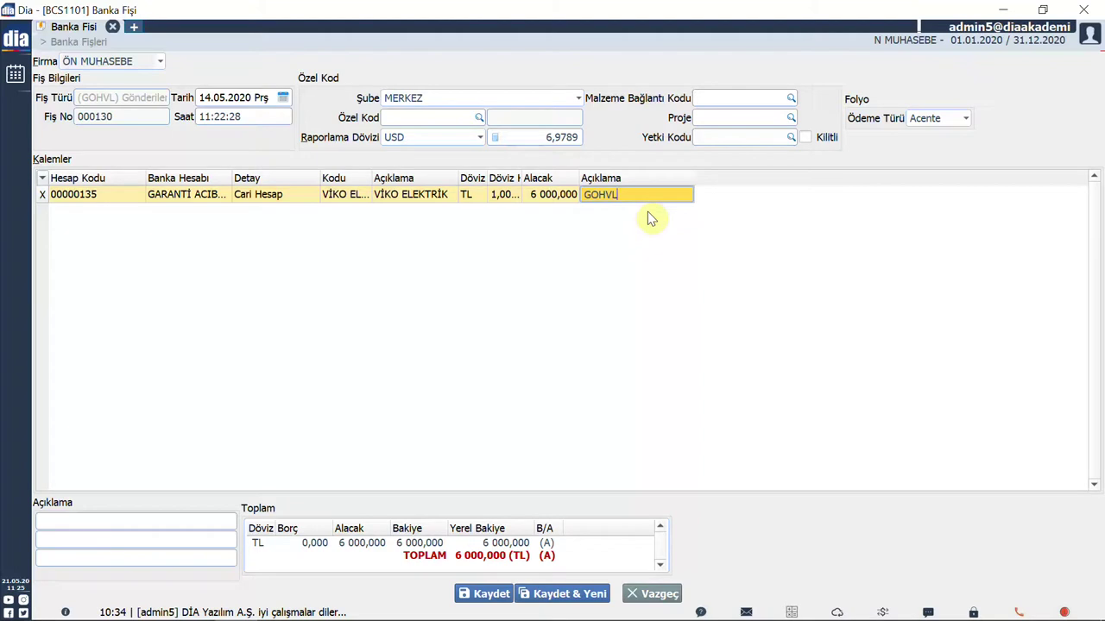
Add the Satış Elemanı column to the slip lines, widen it and open its cell for editing.
left_click(41, 178)
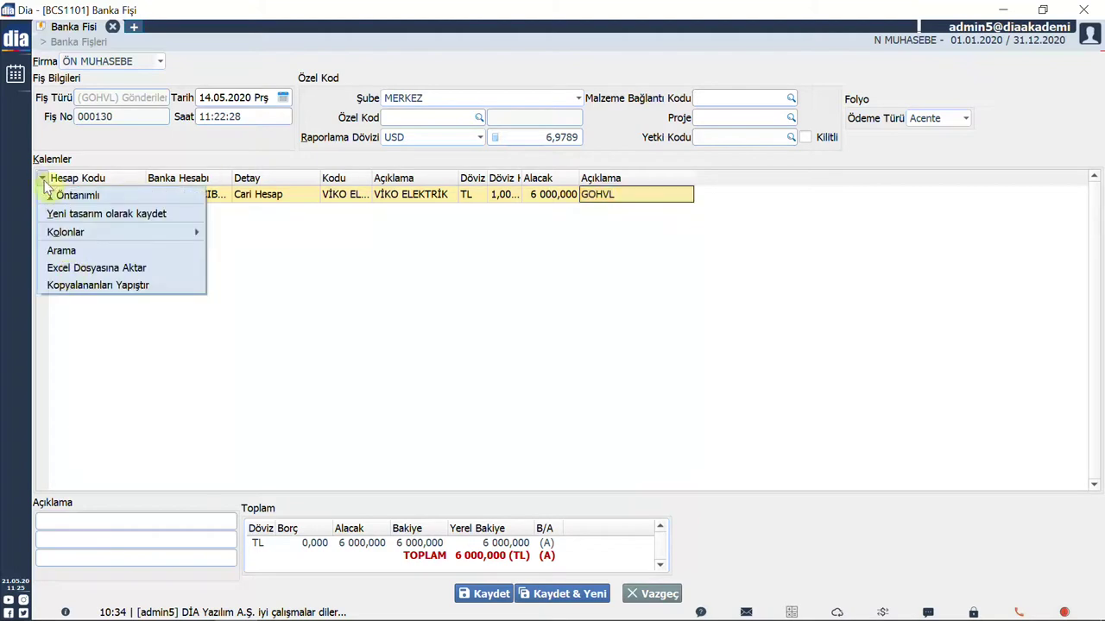
mouse_move(98, 230)
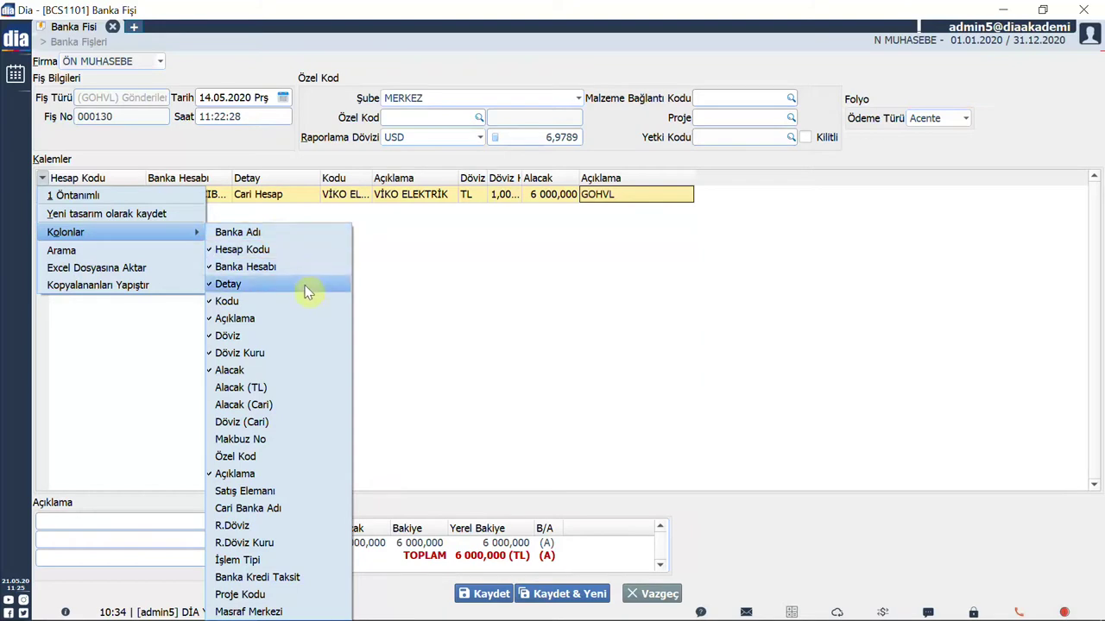
left_click(321, 492)
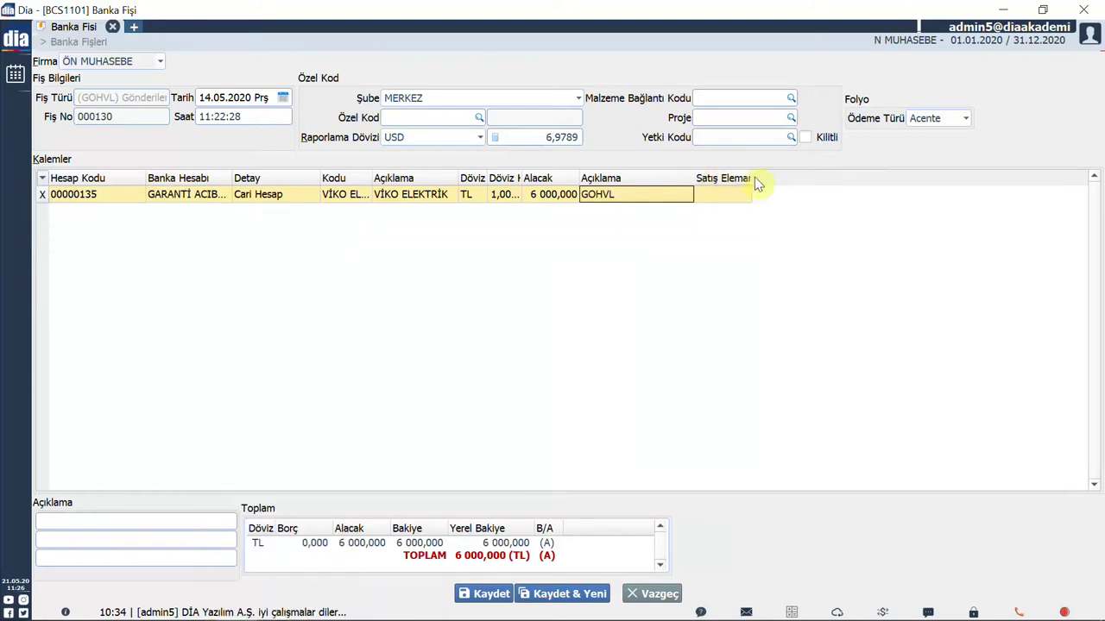
left_click_drag(752, 177, 782, 178)
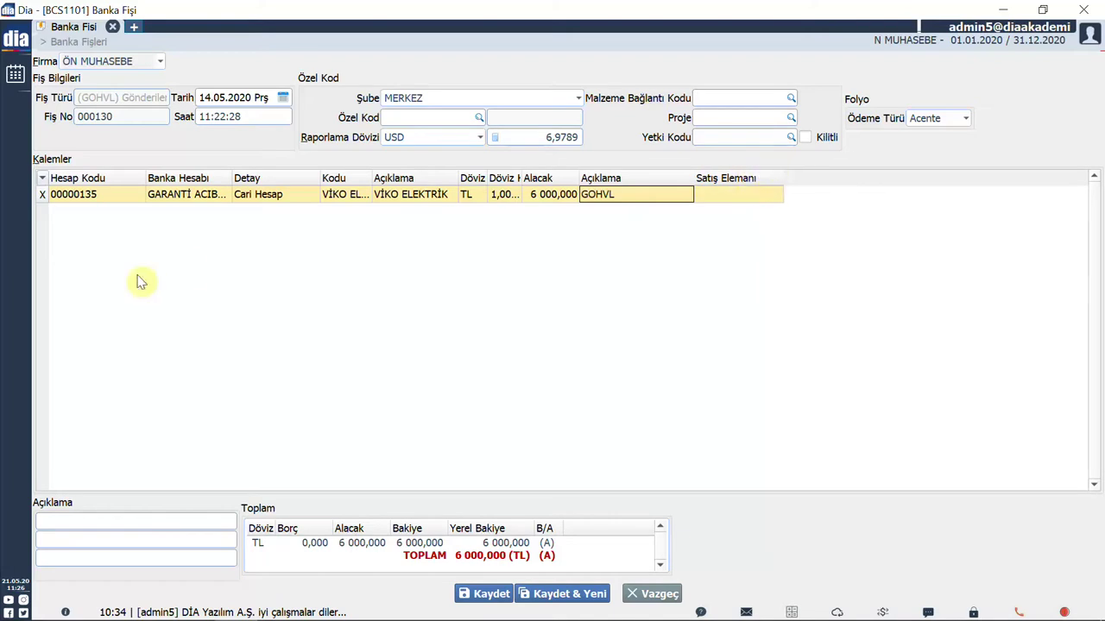
left_click(767, 197)
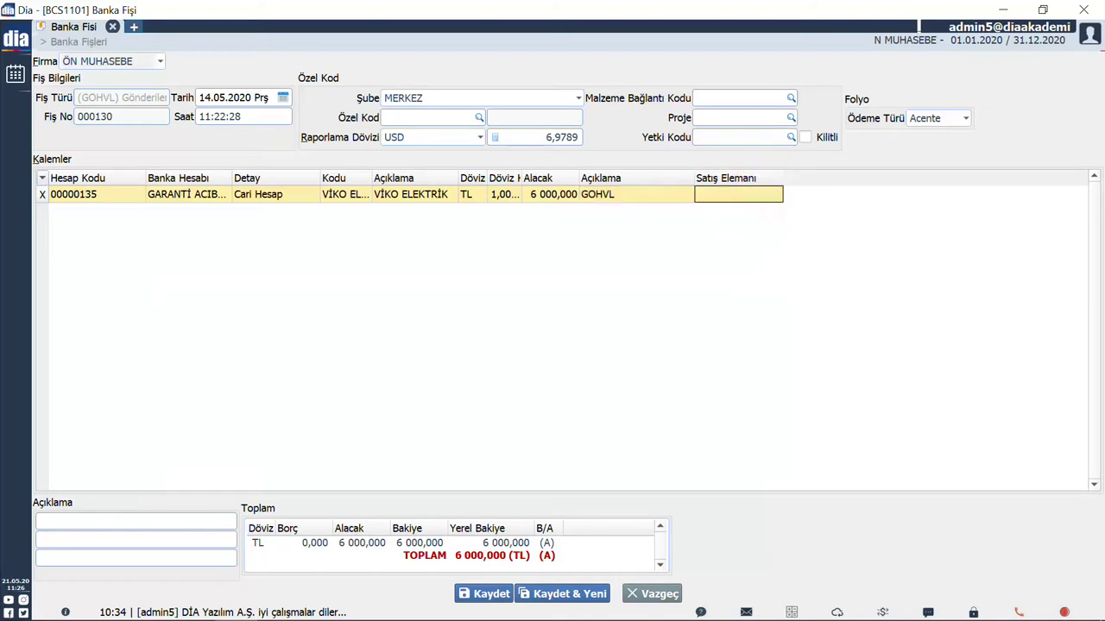
left_click(776, 196)
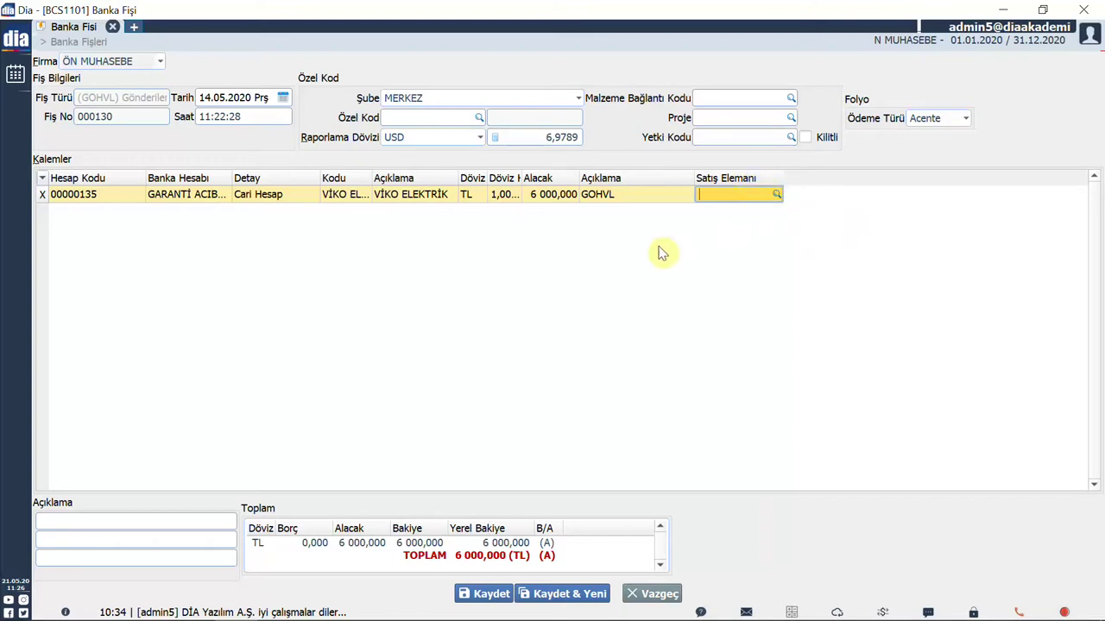
Enter VİKO GOHVL as the slip's general description, save the slip and select it in the bank slip list.
left_click(198, 518)
type("VİKO GOHVL")
left_click(490, 599)
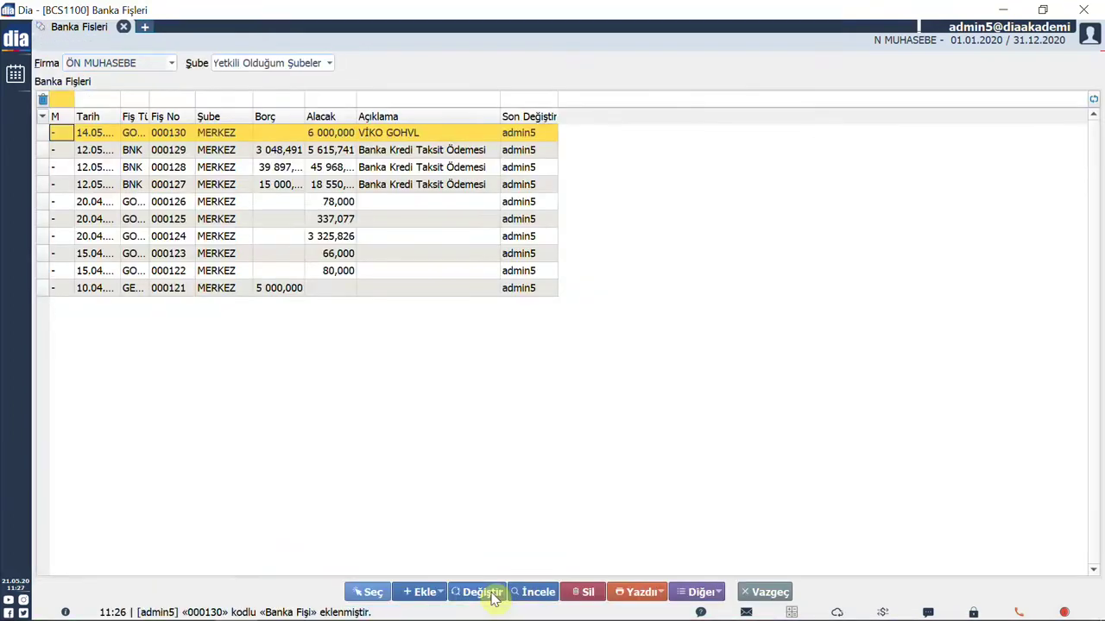
left_click(438, 135)
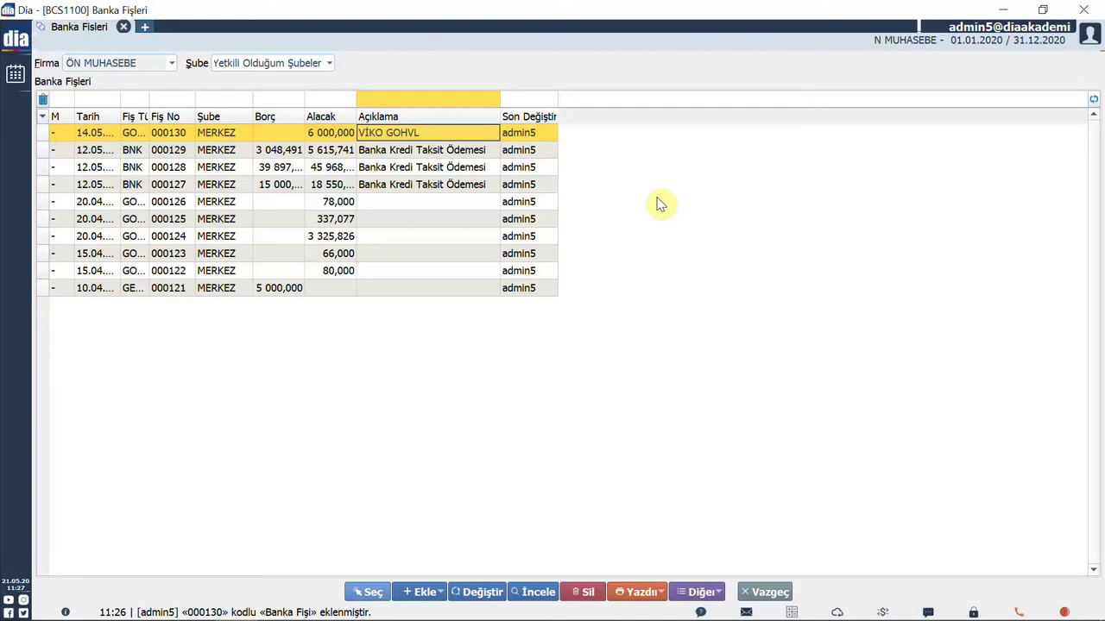
Open Cari Kart Listesi in a new tab and view the Cari Hesap Hareketleri of the VİKO ELEKTRİK card used on the slip.
key("ctrl+t")
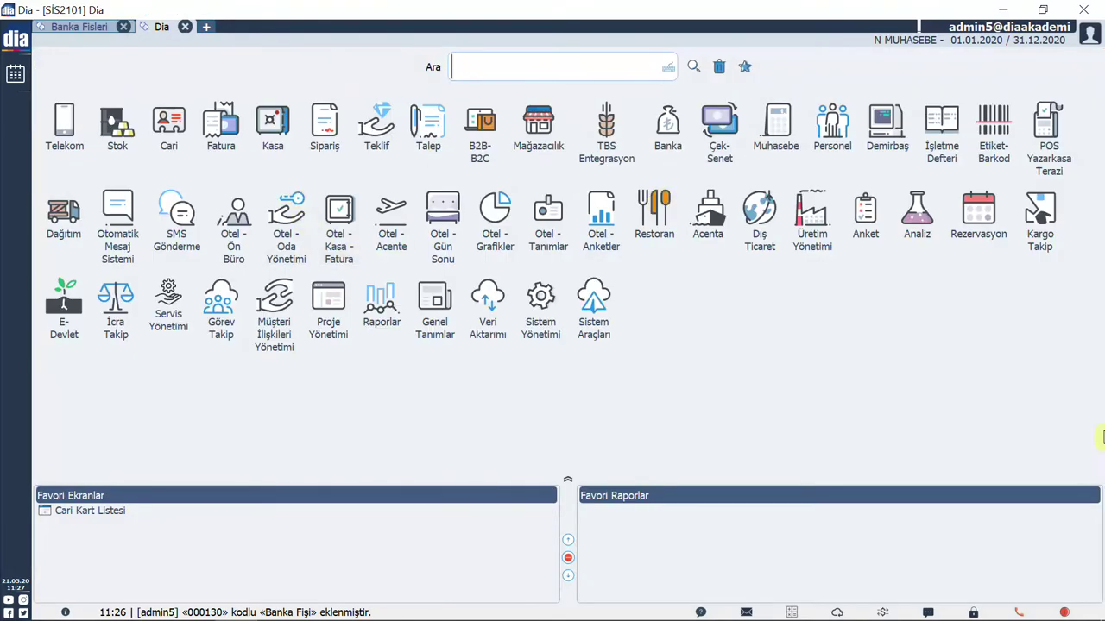
left_click(168, 125)
left_click(116, 125)
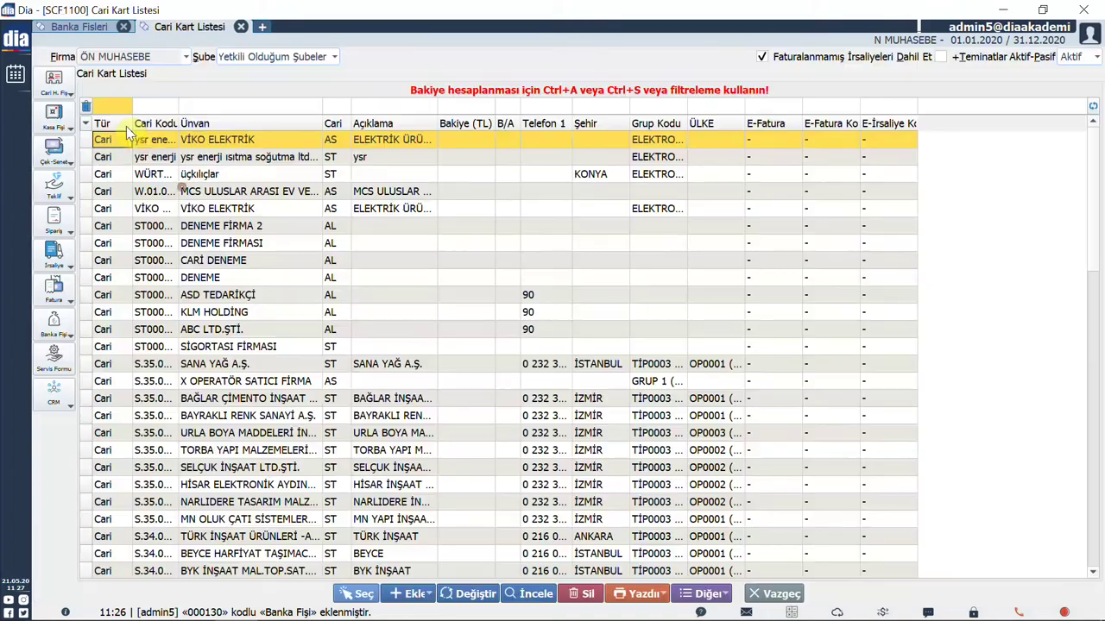
left_click(251, 209)
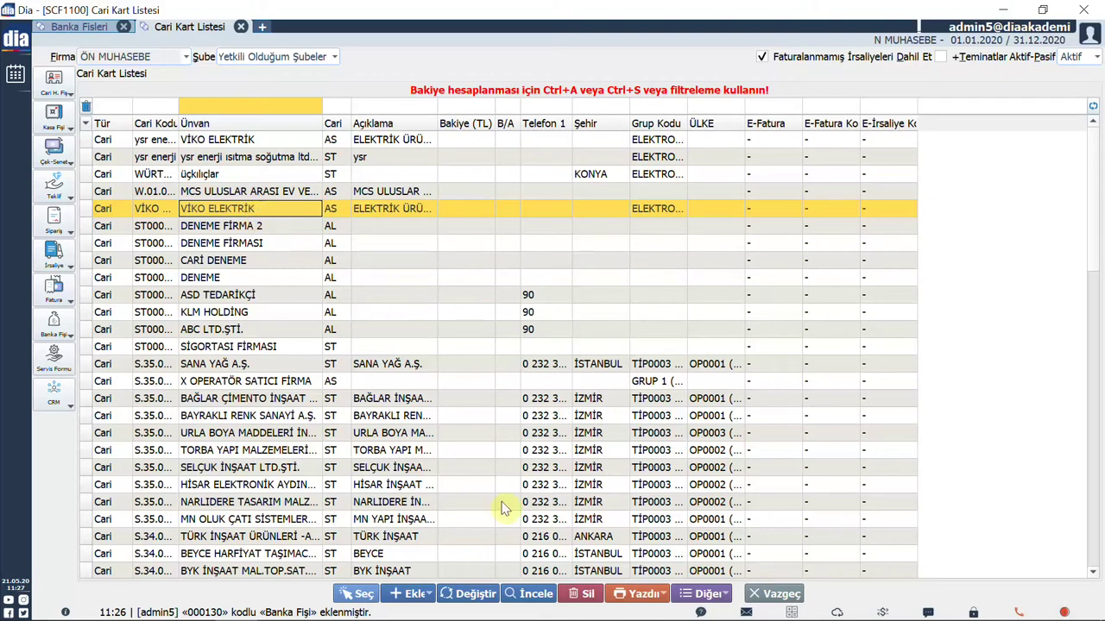
left_click(704, 594)
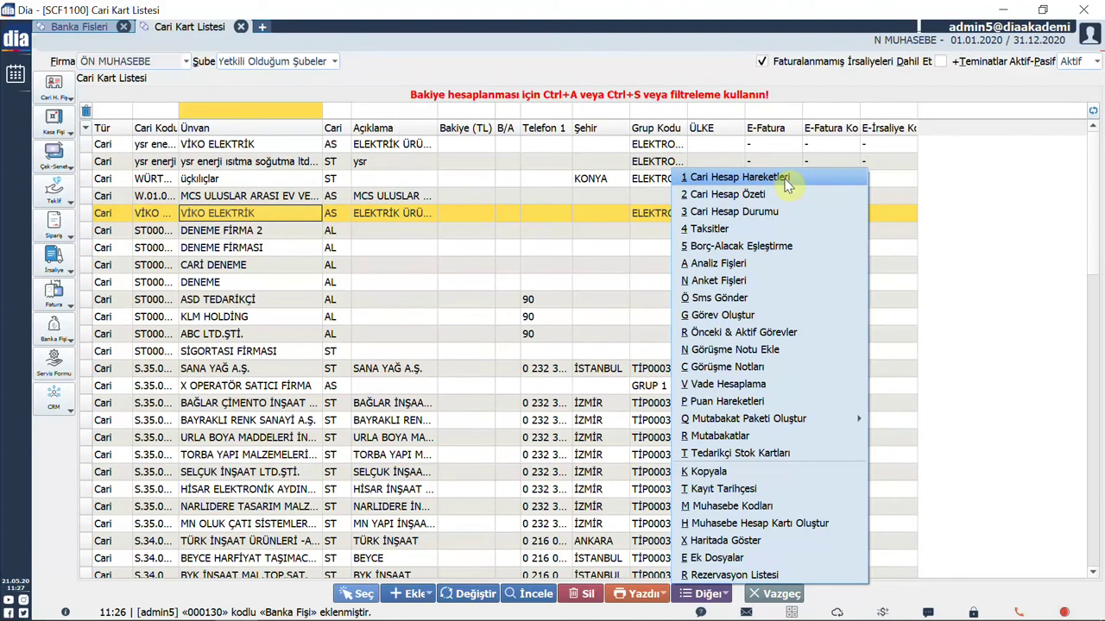
left_click(786, 178)
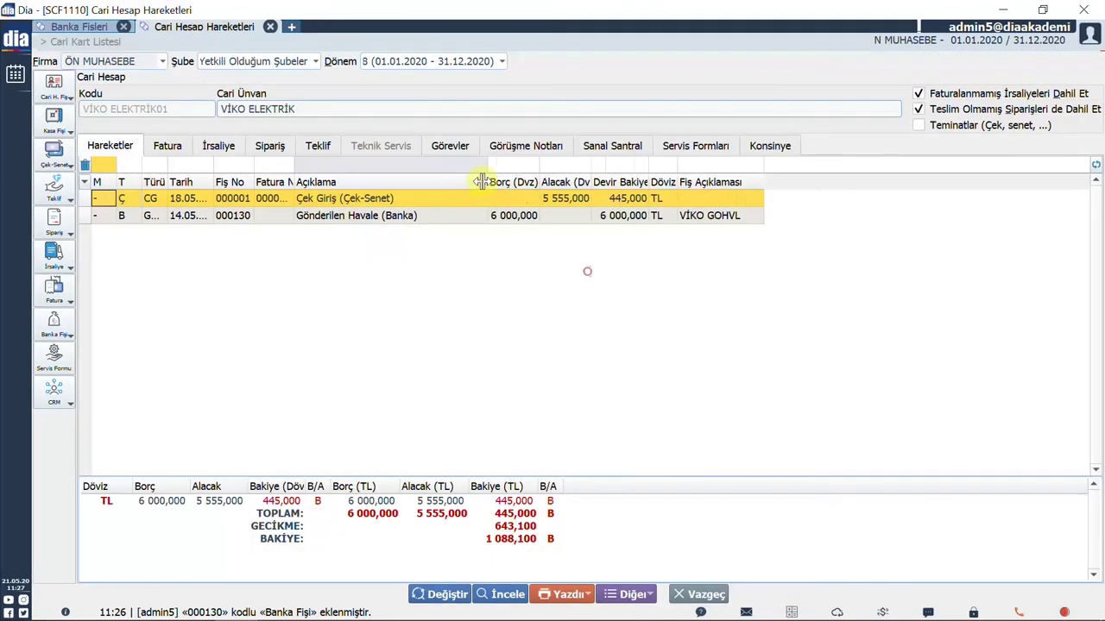